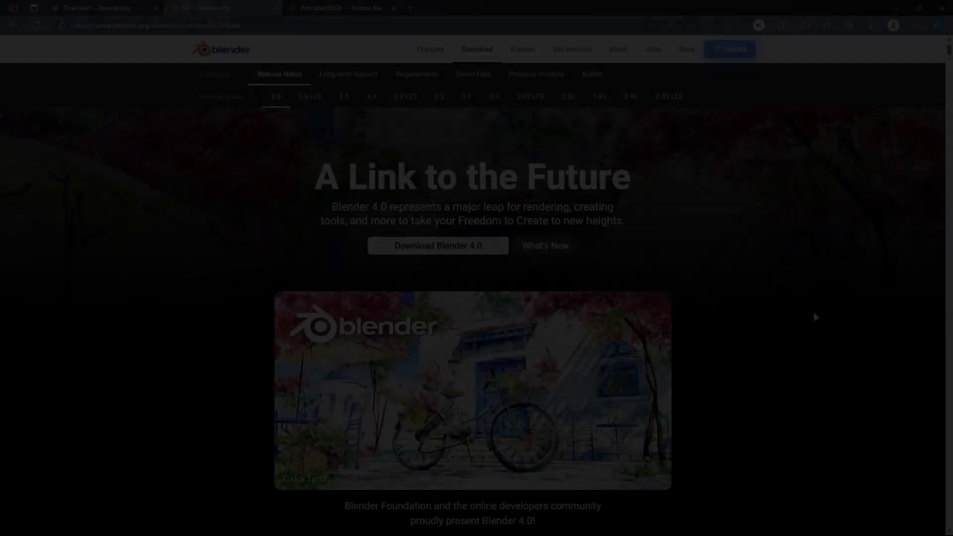
Scroll the Blender 4.0 release notes past the Show-off reel to the Show & Tell section.
scroll(814, 314, "down", 2)
scroll(815, 313, "down", 3)
scroll(815, 314, "down", 4)
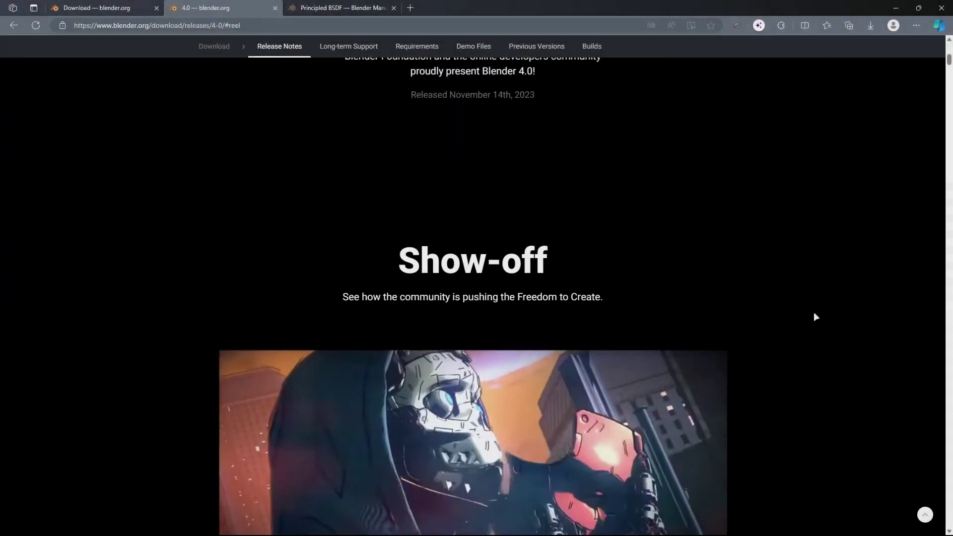
scroll(815, 314, "down", 1)
scroll(815, 314, "down", 2)
scroll(815, 317, "down", 2)
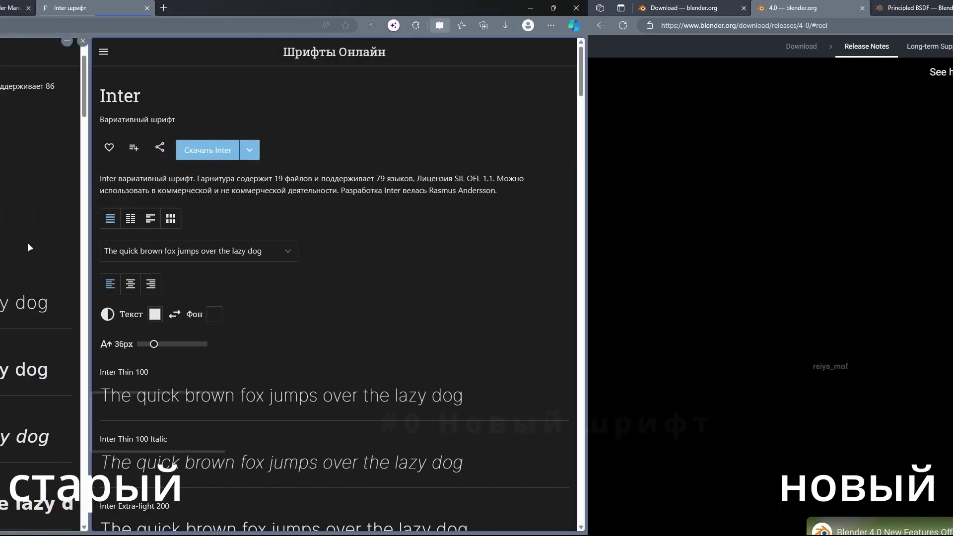
Scroll the Inter page down to its bold weights and the DejaVu Sans page back to its top.
scroll(438, 289, "down", 2)
scroll(509, 293, "down", 5)
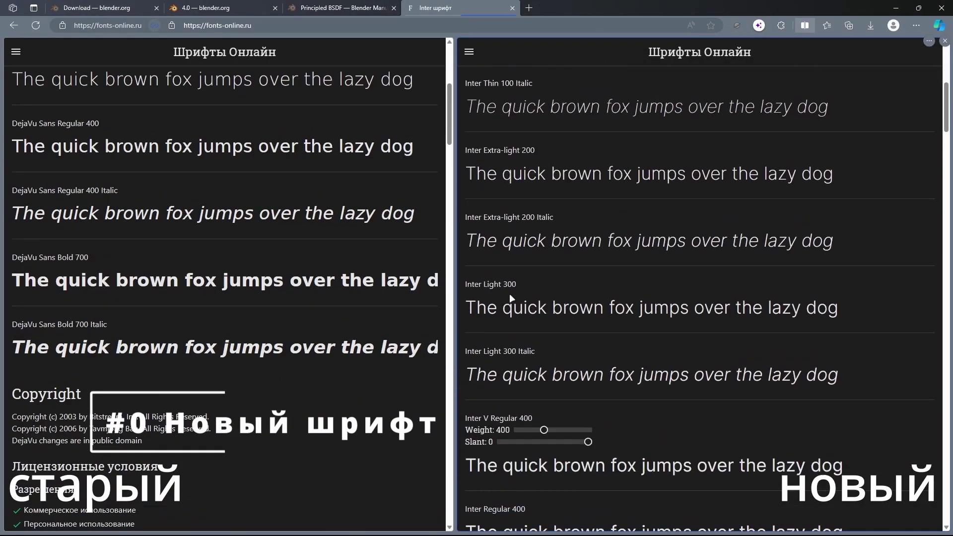
scroll(540, 294, "down", 1)
scroll(695, 272, "down", 2)
scroll(692, 272, "down", 1)
scroll(806, 276, "down", 1)
scroll(817, 273, "down", 2)
scroll(820, 273, "down", 1)
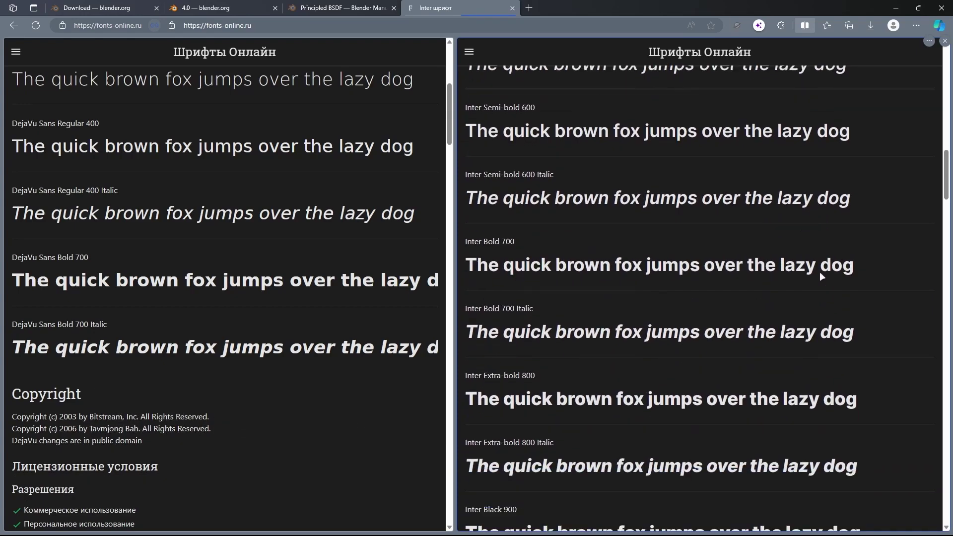
scroll(820, 272, "down", 1)
scroll(403, 267, "up", 2)
scroll(400, 273, "up", 2)
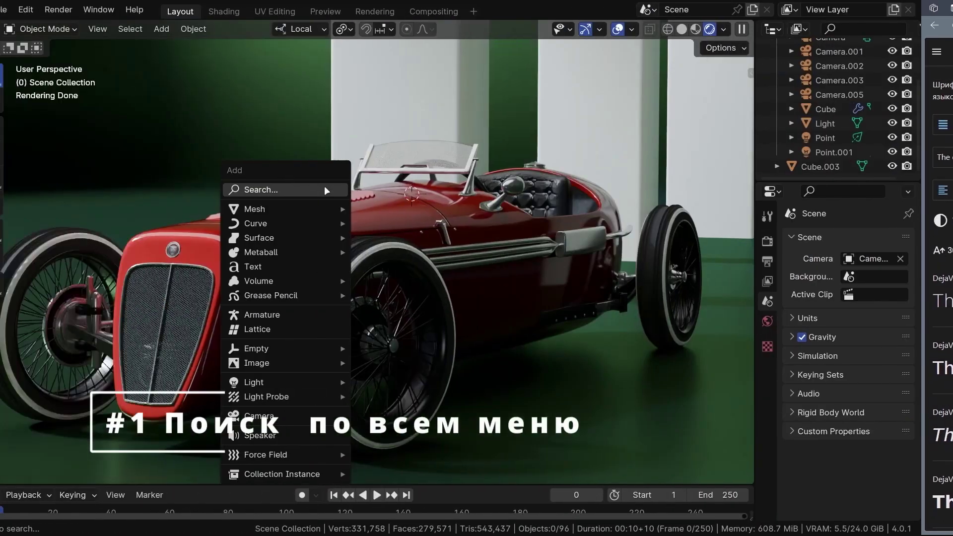
Add a mesh cube and give it a Subdivision Surface modifier at level 3.
type("c")
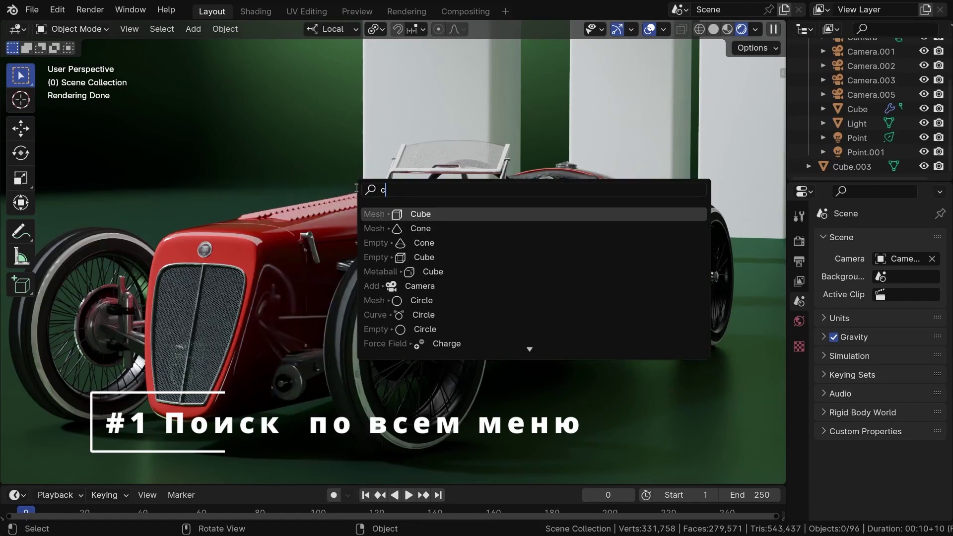
type("ube")
key("Return")
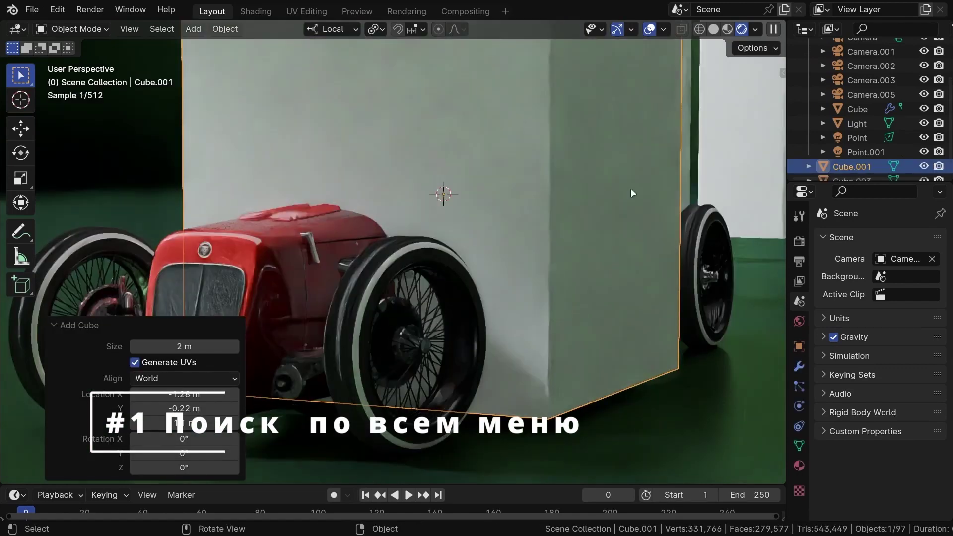
left_click(800, 365)
left_click(852, 240)
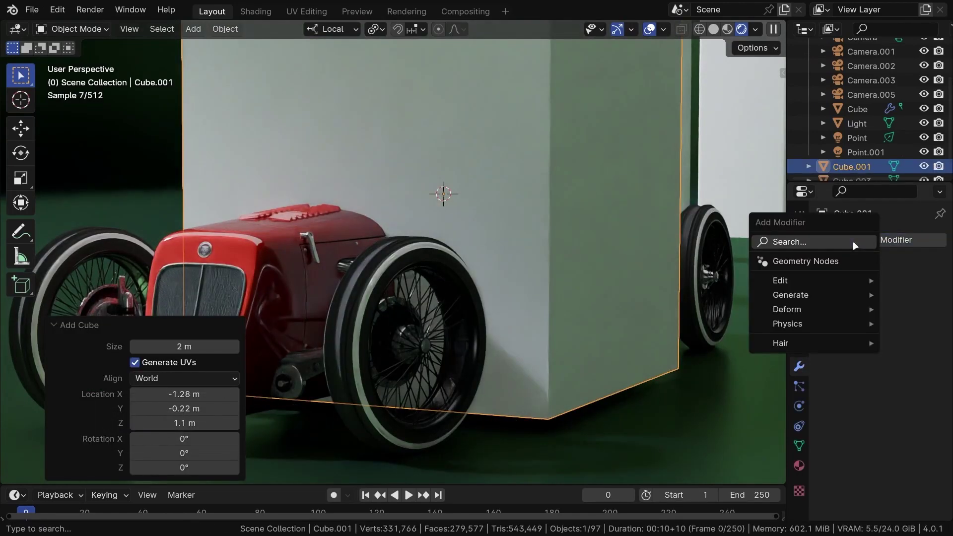
left_click(853, 240)
type("su")
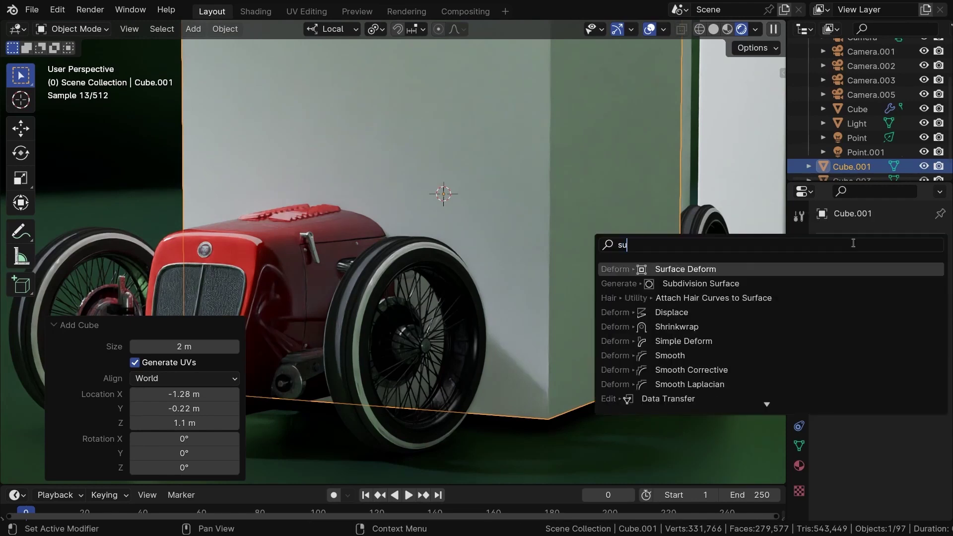
type("b")
key("Return")
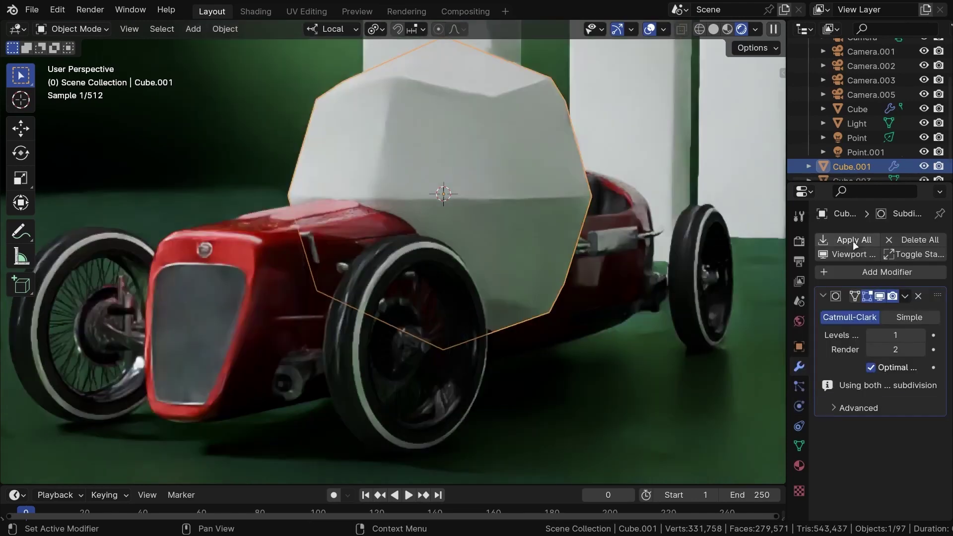
left_click(935, 335)
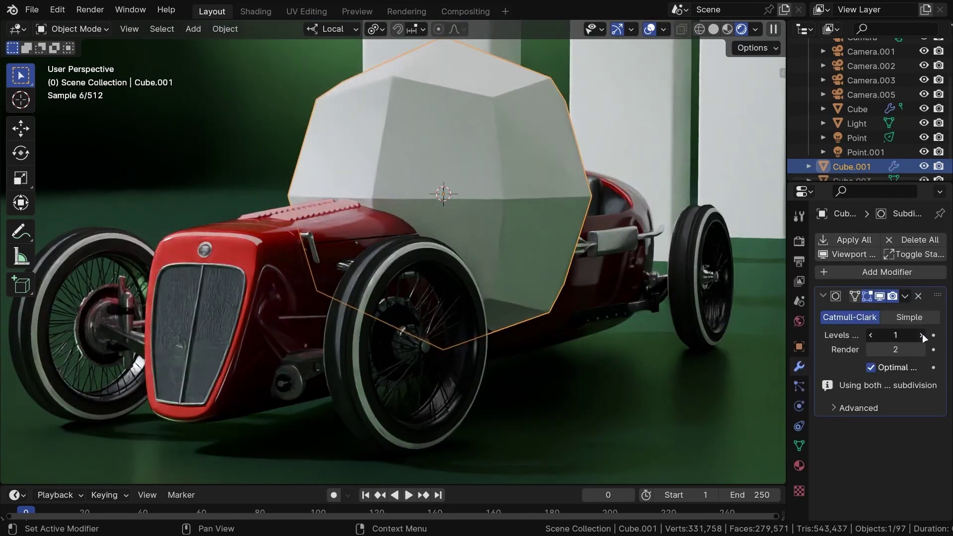
Shade the rounded cube smooth, then search 'fbx' and dismiss the search unused.
right_click(543, 214)
left_click(543, 215)
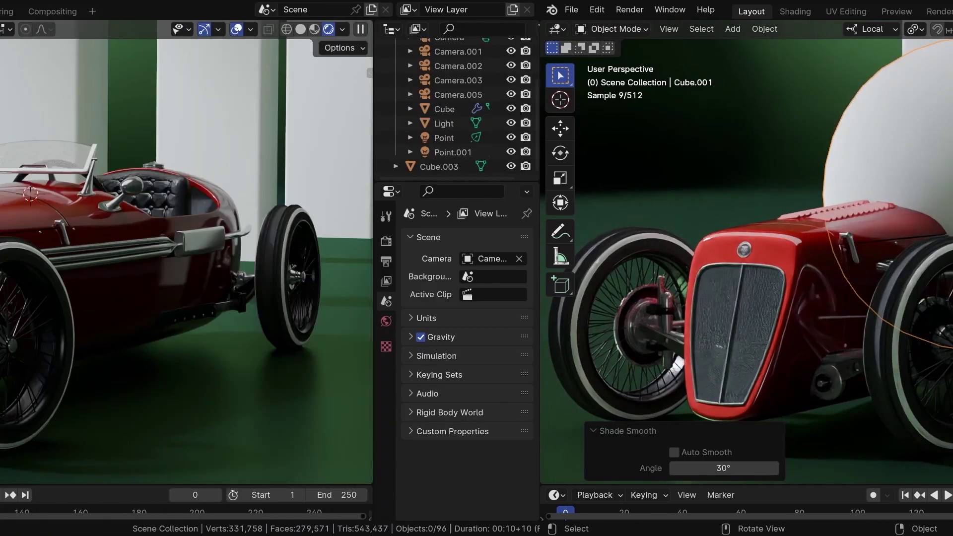
key("space")
type("fbx")
key("Escape")
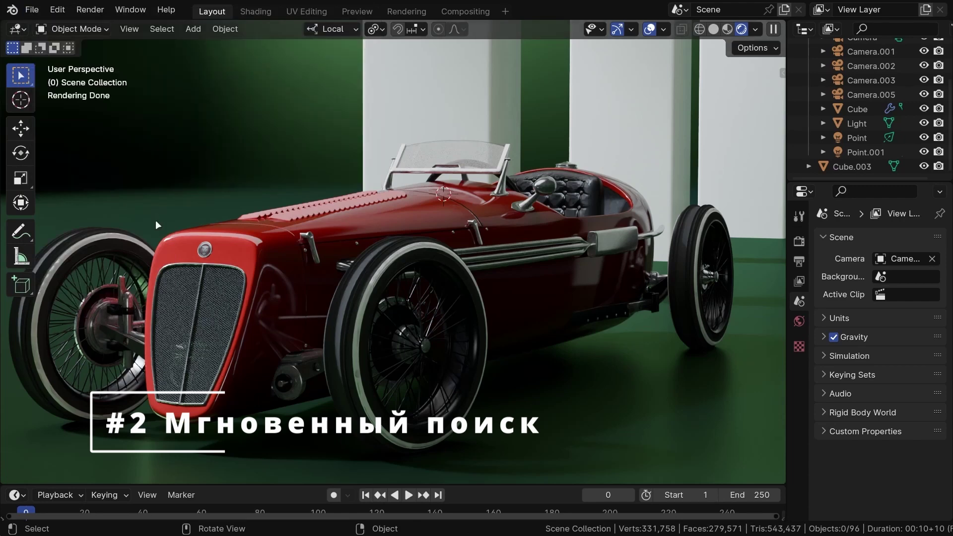
left_click(96, 14)
key("space")
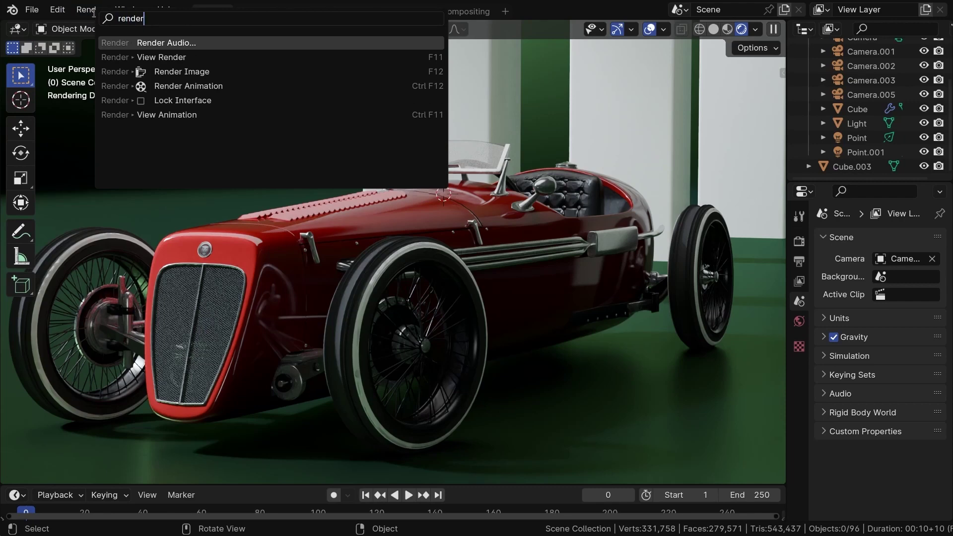
left_click(159, 10)
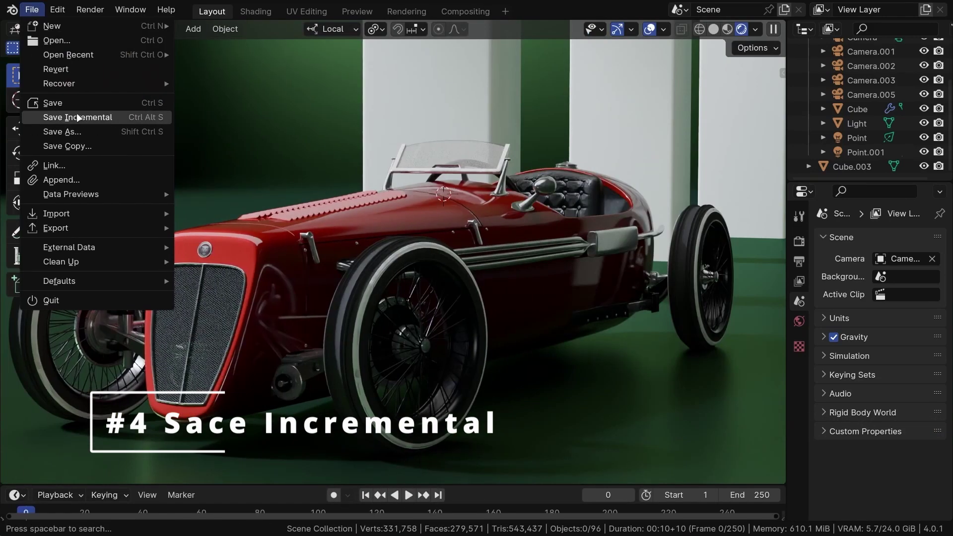
Save the car scene as an incremental version of '1933 austin seven.blend'.
left_click(77, 117)
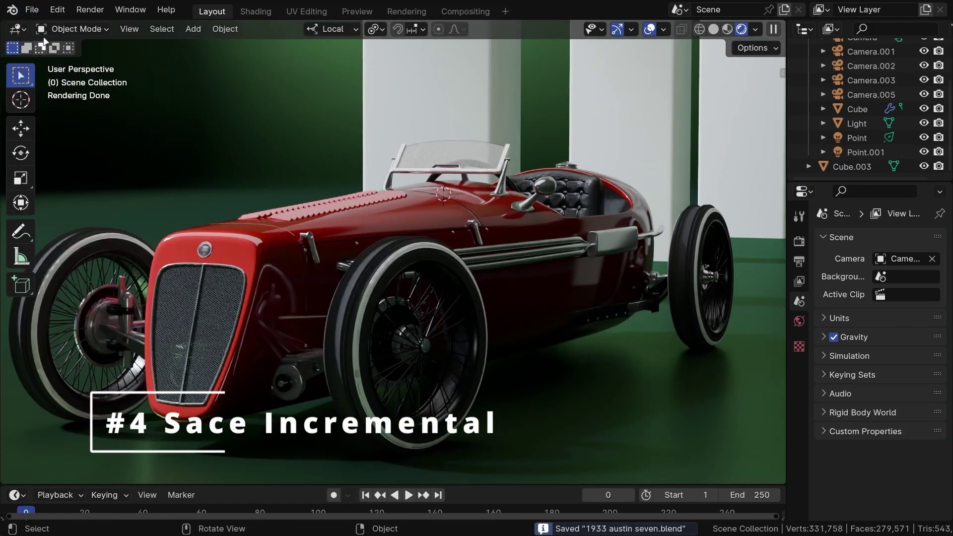
left_click(34, 11)
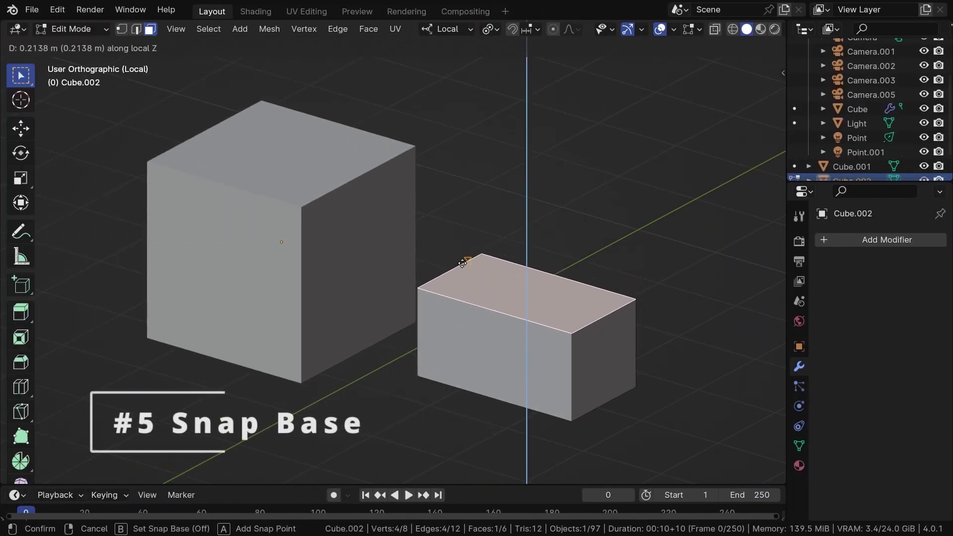
Stretch the whole right box along local X, snapping it flush to the grey cube.
left_click(421, 185)
mouse_move(421, 185)
middle_mouse_down()
mouse_move(437, 224)
mouse_move(408, 213)
middle_mouse_up()
key("l")
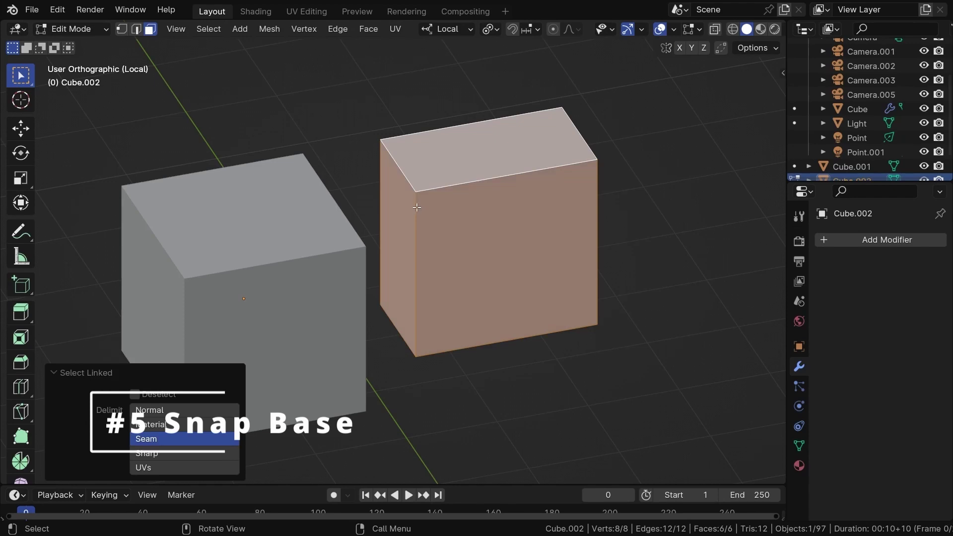
key("s")
key("x")
key("ctrl")
left_click(343, 198)
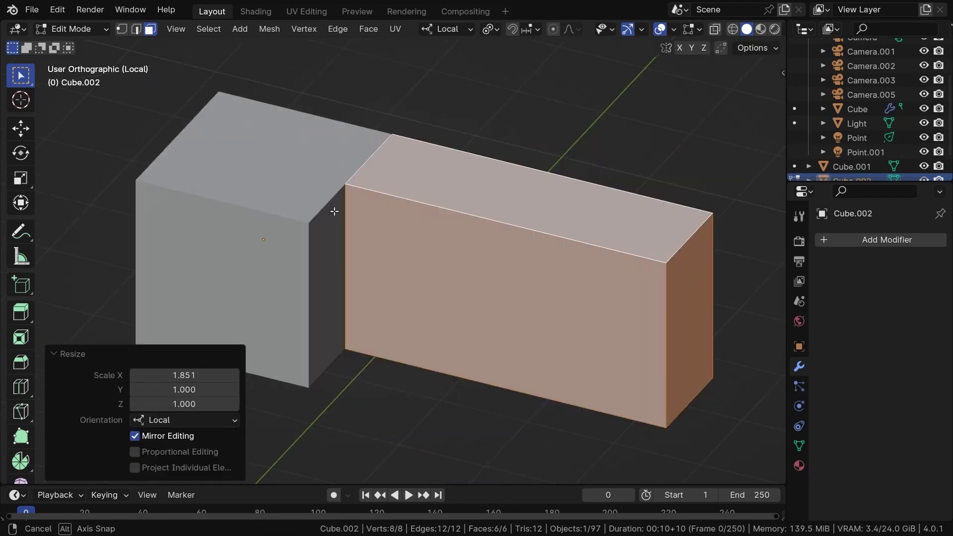
Move a side face along local Y, snapped in line with the cube's edge, and return to Object Mode.
left_click(437, 218)
mouse_move(411, 205)
middle_mouse_down()
mouse_move(446, 226)
mouse_move(400, 215)
middle_mouse_up()
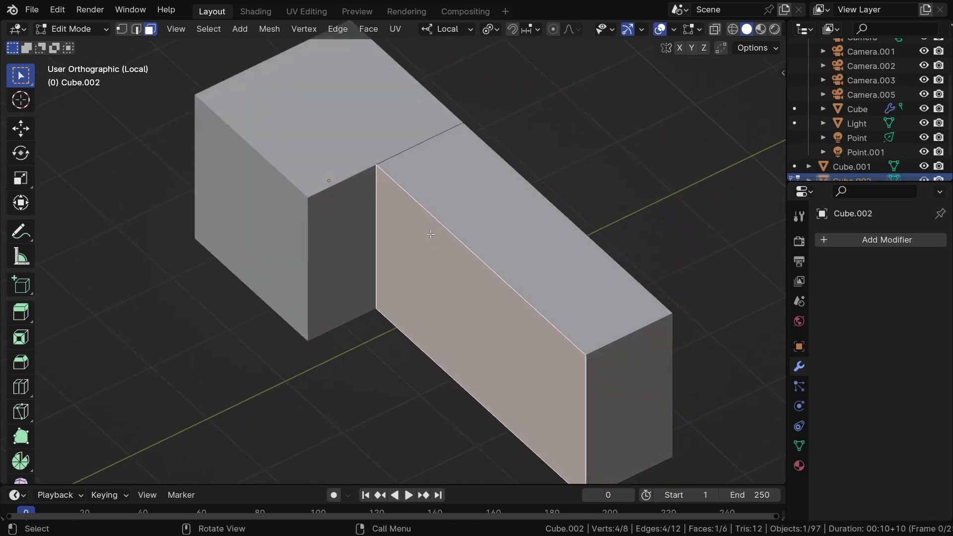
key("g")
key("y")
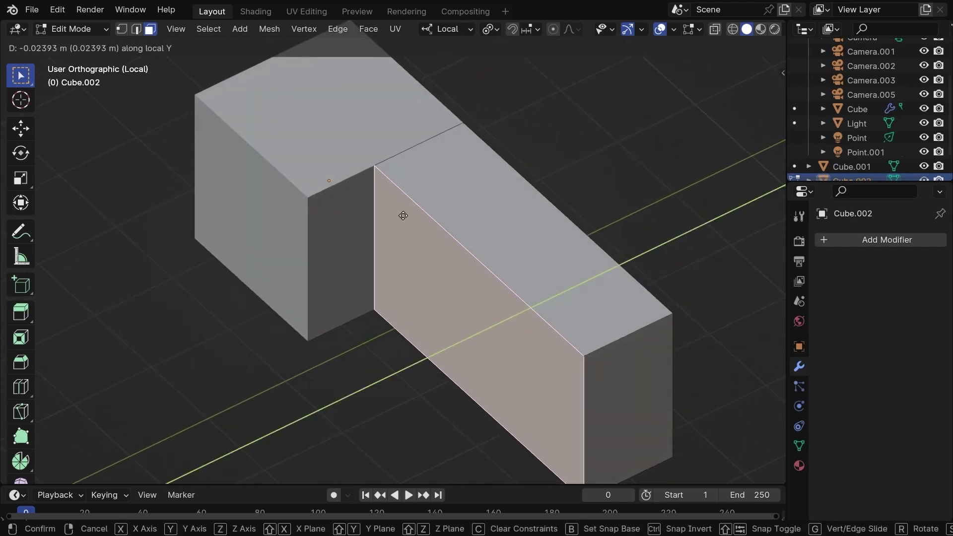
key("ctrl")
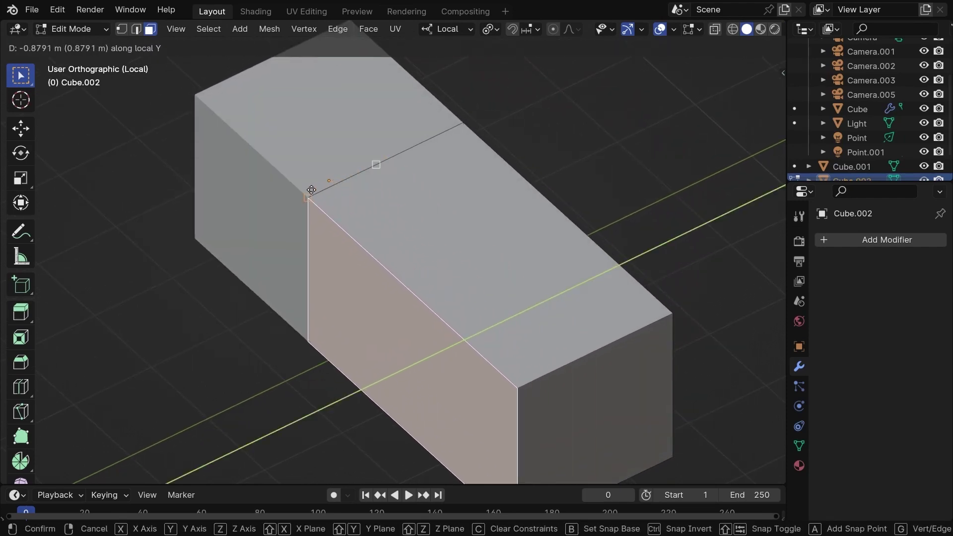
left_click(311, 190)
scroll(584, 251, "down", 3)
key("Tab")
mouse_move(585, 251)
middle_mouse_down()
mouse_move(436, 249)
mouse_move(487, 199)
mouse_move(431, 331)
mouse_move(442, 324)
middle_mouse_up()
scroll(436, 249, "up", 3)
Snap the long box against the cube using its corner as the snap base.
key("g")
left_click(517, 308)
key("g")
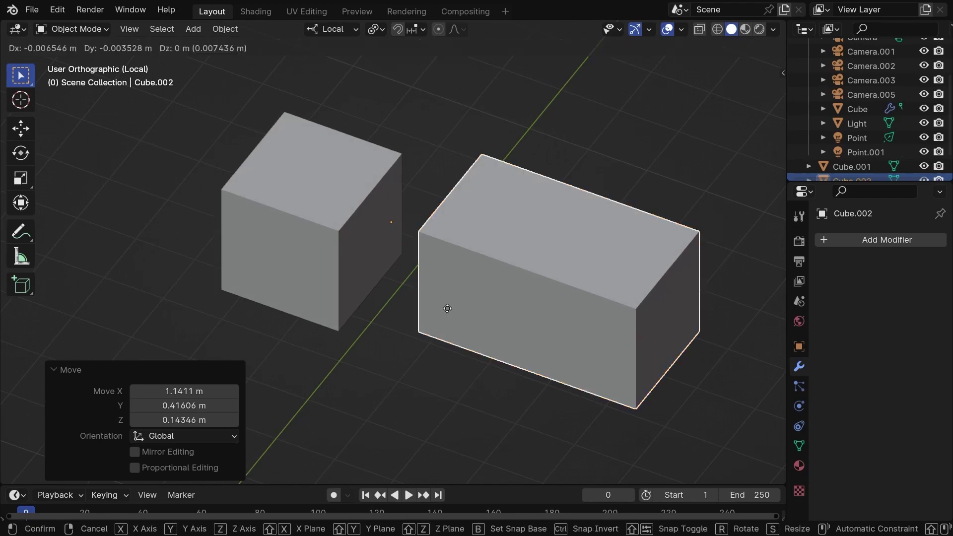
key("b")
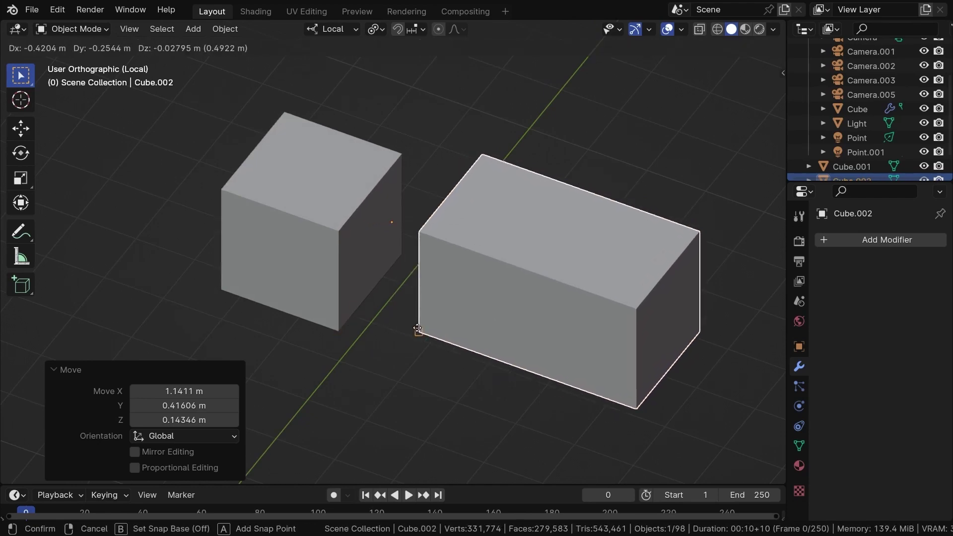
left_click(417, 329)
left_click(419, 331)
mouse_move(419, 332)
middle_mouse_down()
mouse_move(310, 293)
mouse_move(389, 294)
mouse_move(395, 275)
middle_mouse_up()
Shrink Cube.001 to a scale of 0.390.
left_click(311, 293)
key("s")
left_click(477, 285)
middle_click_drag(476, 286, 436, 282)
key("g")
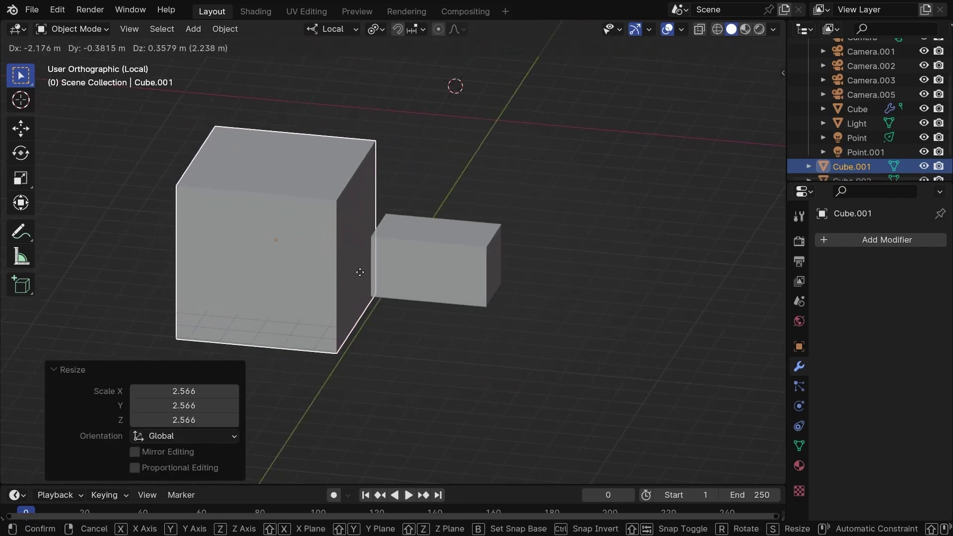
right_click(351, 272)
middle_click_drag(352, 272, 410, 277)
key("s")
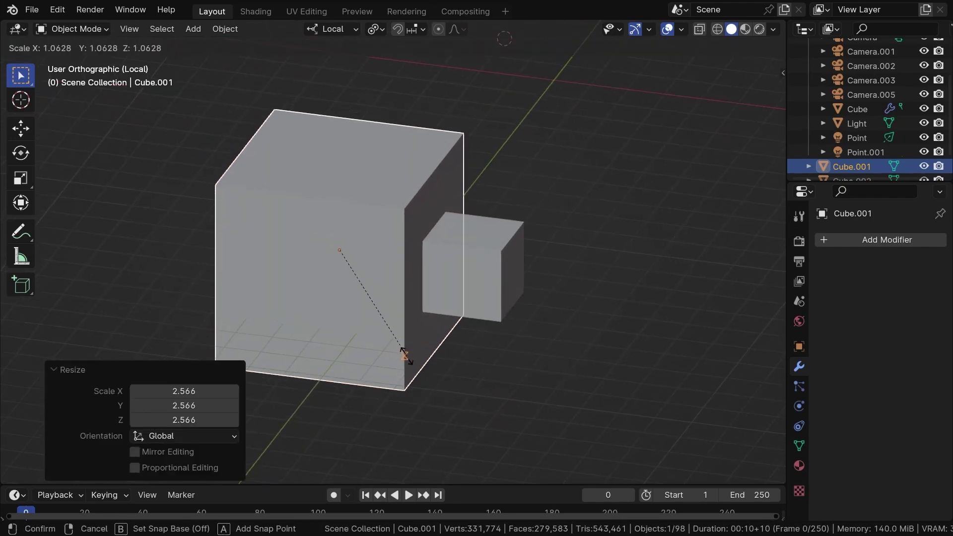
left_click(366, 297)
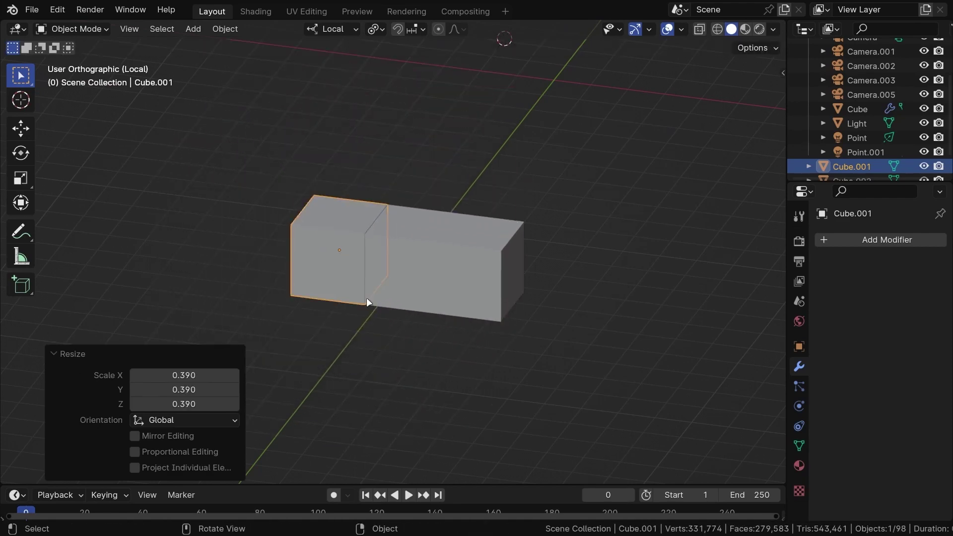
scroll(438, 307, "up", 5)
mouse_move(436, 308)
middle_mouse_down()
mouse_move(378, 298)
mouse_move(445, 285)
mouse_move(444, 259)
middle_mouse_up()
Tilt Cube.001 about 60° around its local X axis, then rotate it again with snapping.
key("r")
key("x")
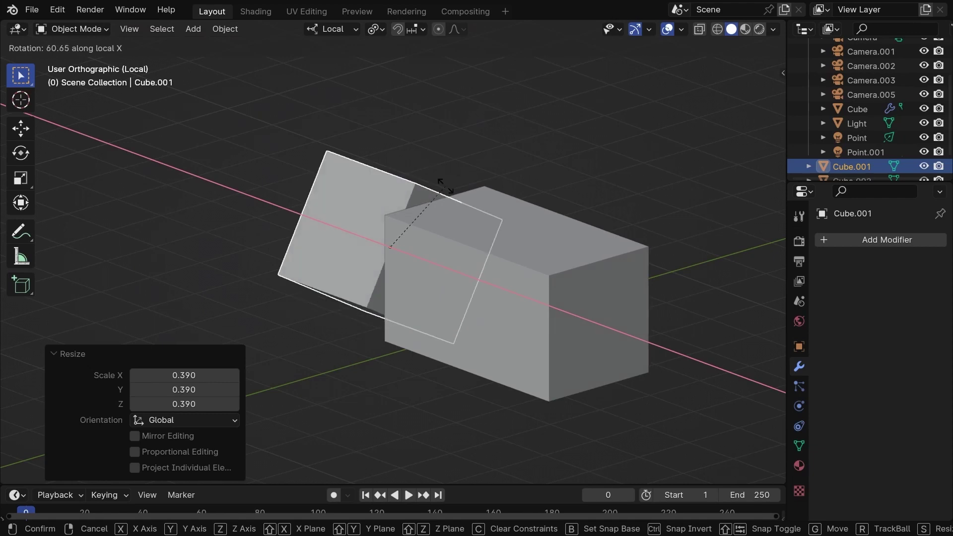
left_click(447, 191)
key("r")
key("x")
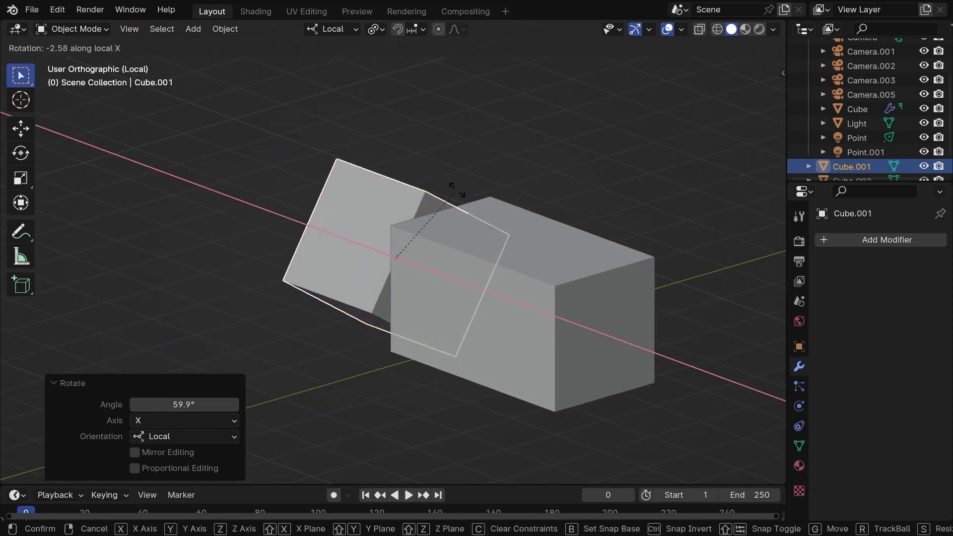
key("ctrl")
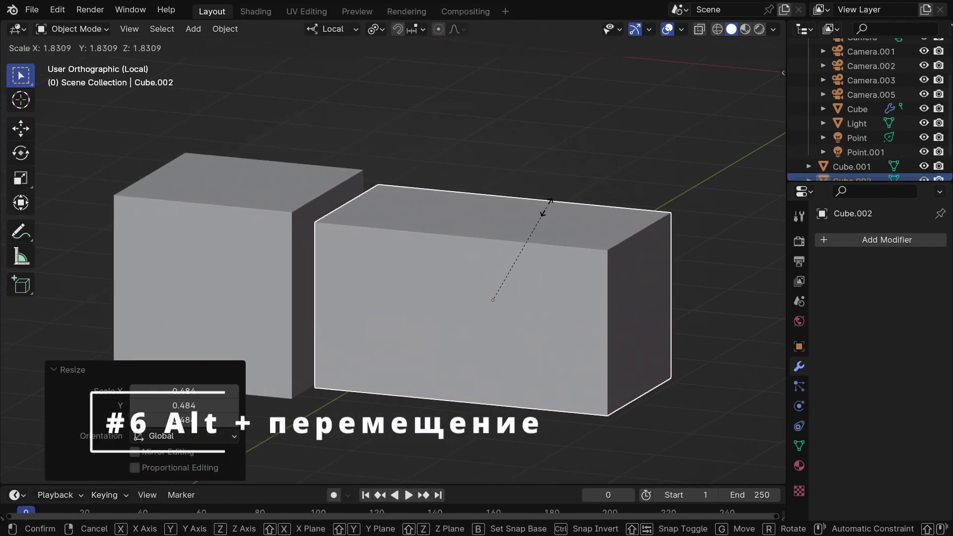
Orbit to a head-on view while scaling Cube.002 up to about 2.64.
mouse_move(543, 202)
middle_mouse_down("alt")
mouse_move(324, 178)
mouse_move(477, 296)
mouse_move(543, 241)
mouse_move(561, 206)
mouse_move(570, 221)
middle_mouse_up("alt")
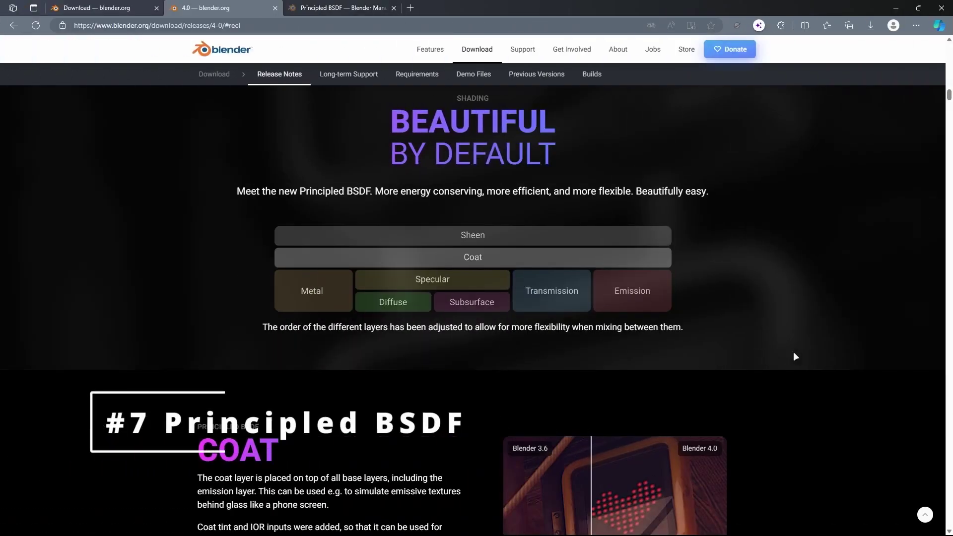
Scroll the release notes down to the Coat and Sheen sections.
scroll(794, 353, "down", 2)
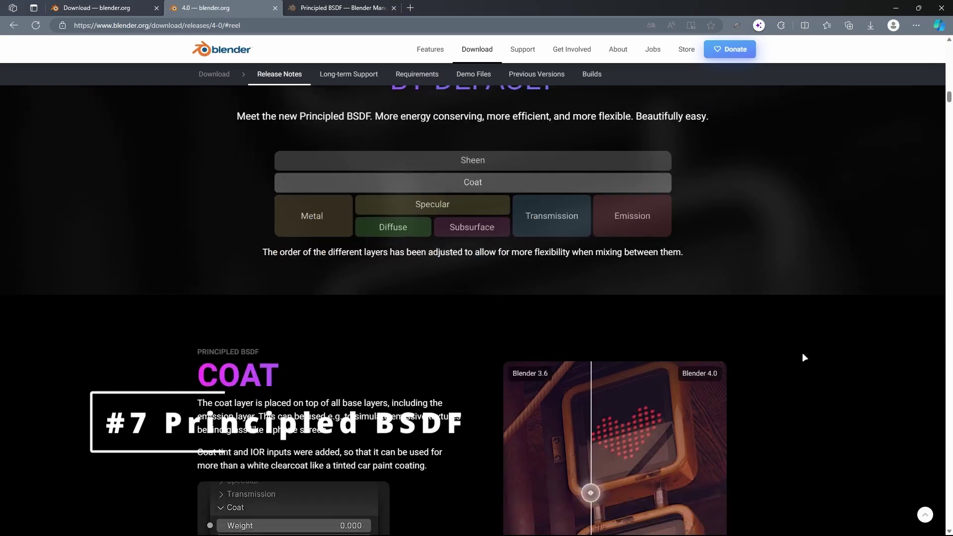
scroll(803, 353, "down", 2)
scroll(786, 342, "down", 2)
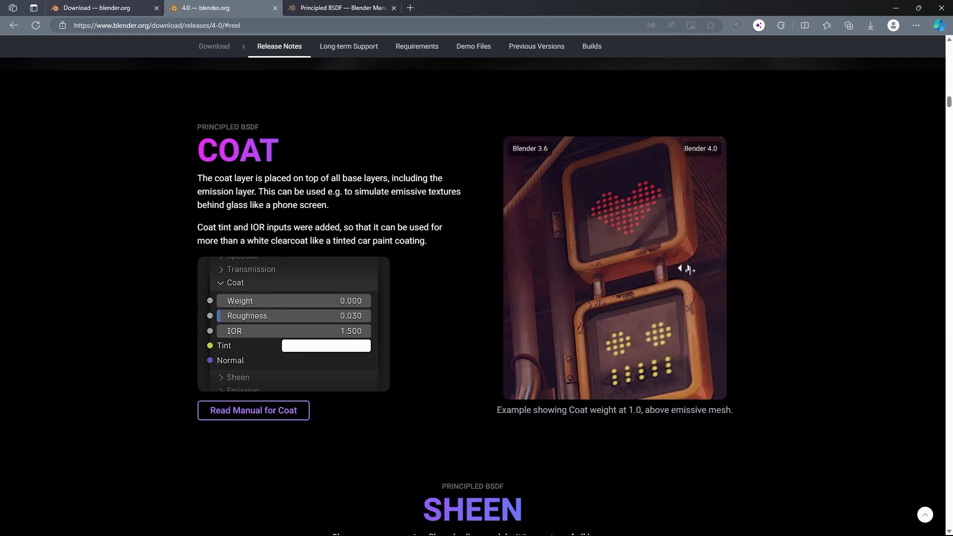
scroll(693, 271, "down", 3)
scroll(734, 279, "down", 2)
scroll(749, 281, "down", 3)
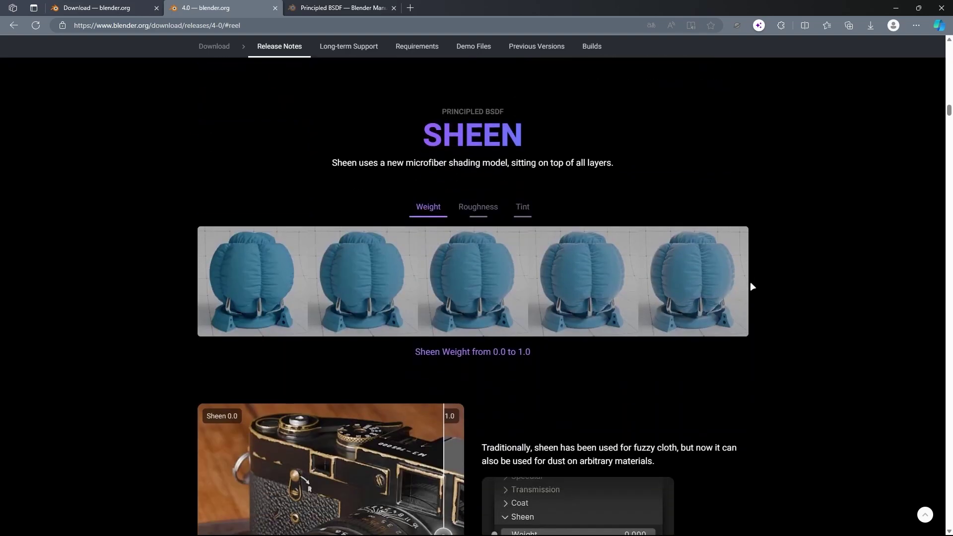
scroll(630, 245, "down", 1)
View the sheen Roughness and Tint examples and compare Sheen 0.0 versus 1.0 on the camera.
left_click(486, 139)
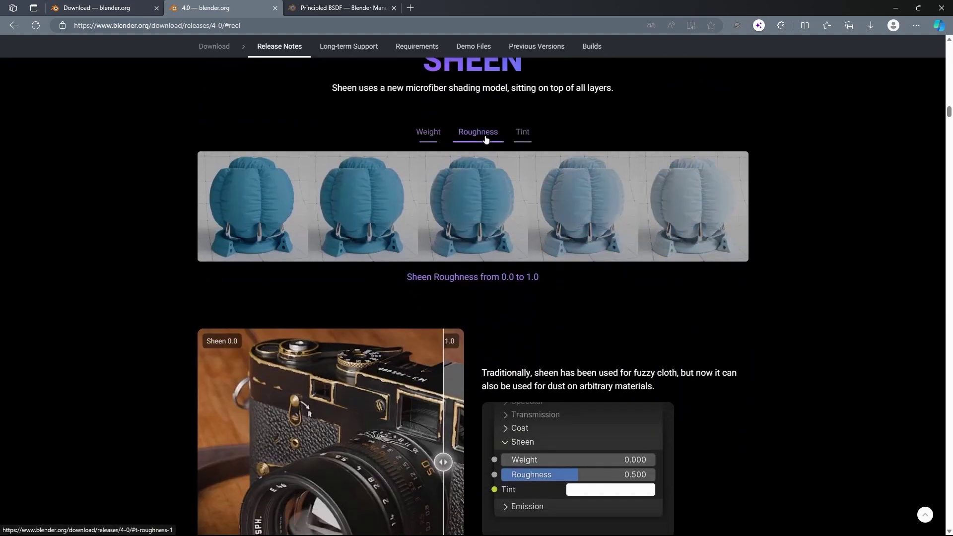
left_click(521, 137)
scroll(557, 198, "down", 3)
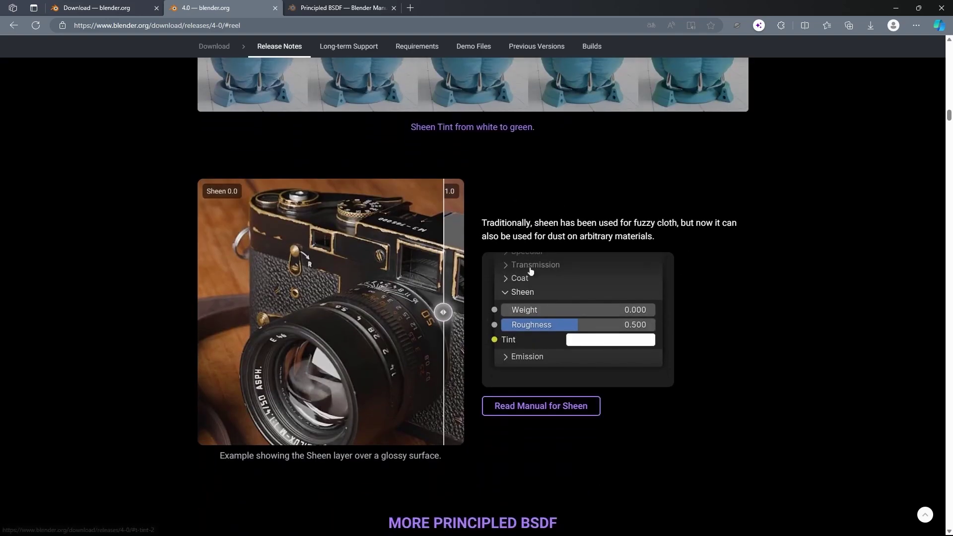
left_click_drag(433, 312, 300, 317)
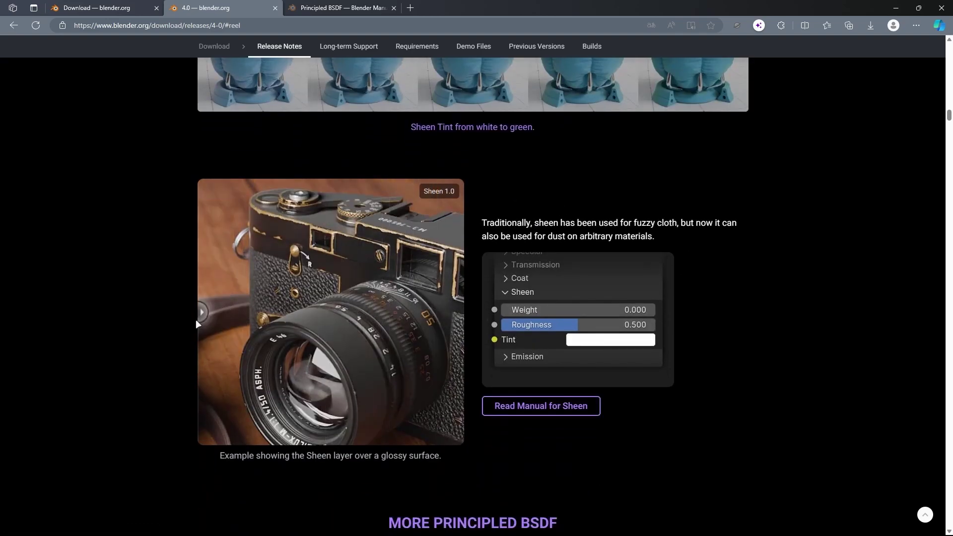
mouse_move(220, 319)
left_mouse_down()
mouse_move(452, 310)
mouse_move(293, 313)
mouse_move(401, 303)
mouse_move(332, 304)
left_mouse_up()
scroll(313, 301, "up", 2)
scroll(313, 302, "up", 3)
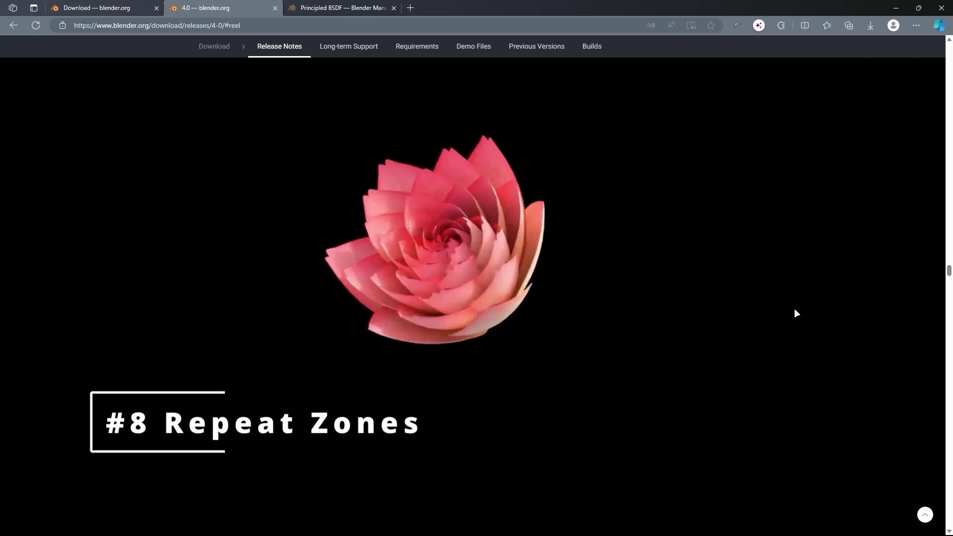
Scroll further down to the Repeat Zones section.
scroll(796, 314, "down", 2)
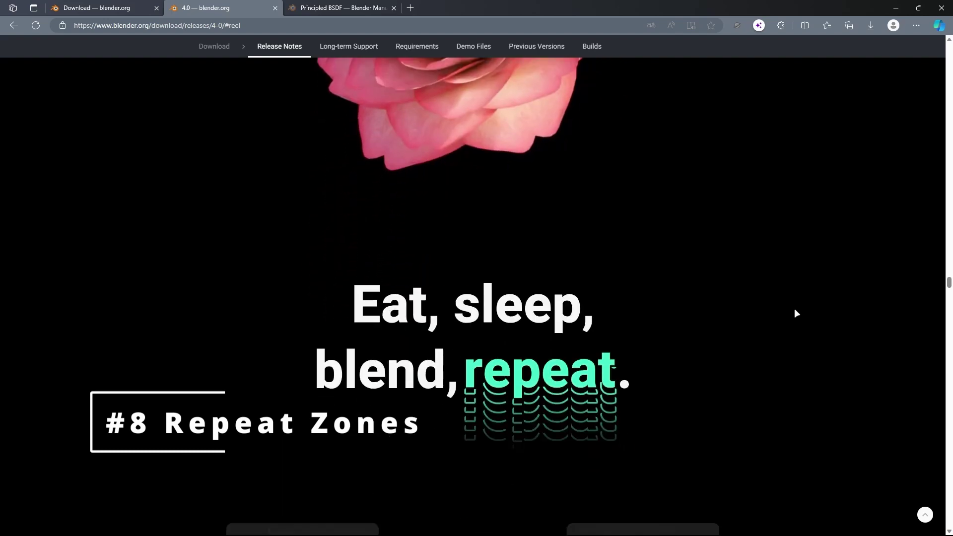
scroll(797, 314, "down", 2)
scroll(796, 313, "down", 3)
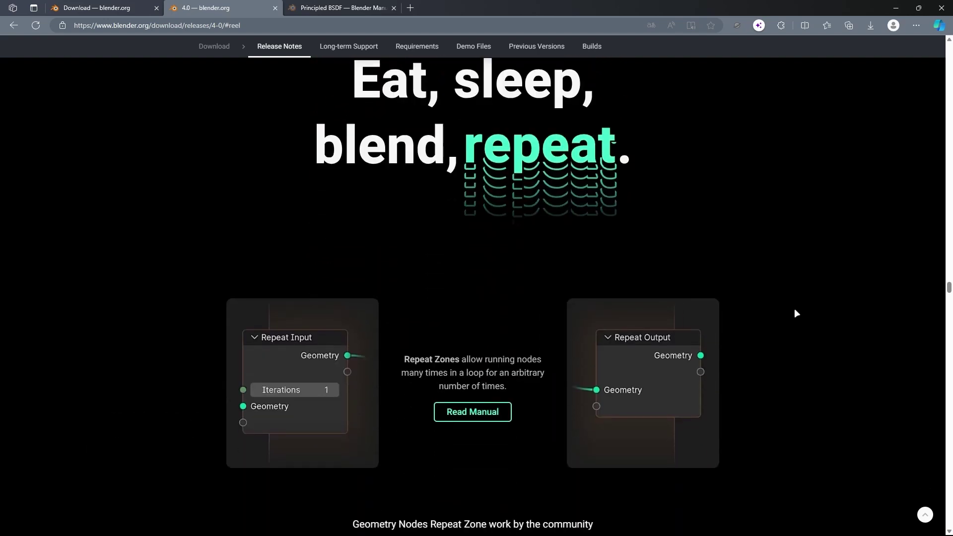
scroll(797, 314, "down", 2)
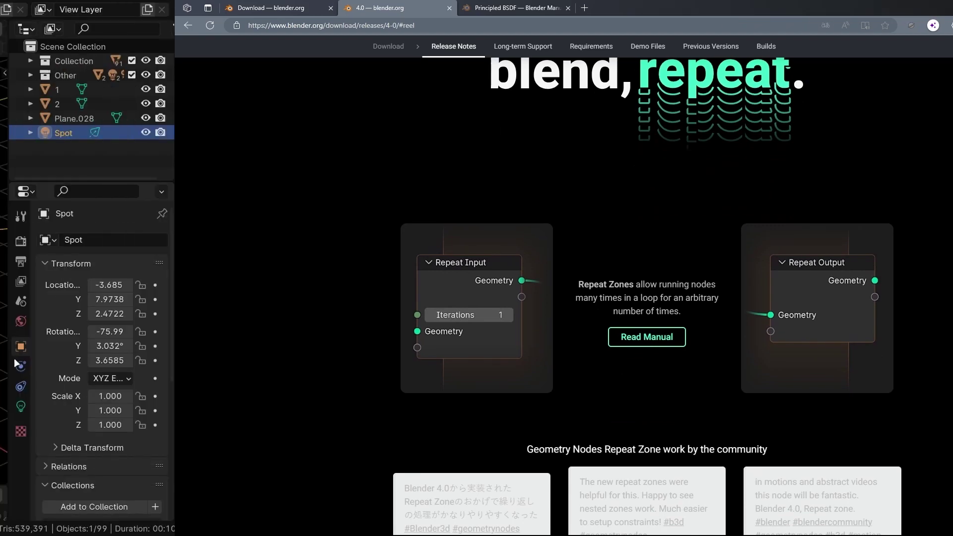
Create new Light Linking and Shadow Linking collections for the Spot light.
scroll(860, 377, "down", 8)
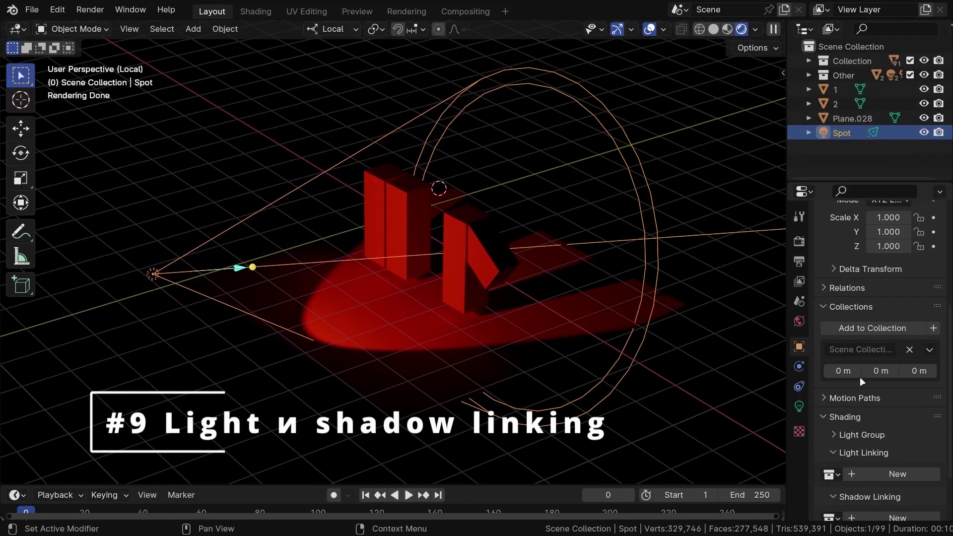
scroll(845, 380, "down", 1)
left_click(880, 405)
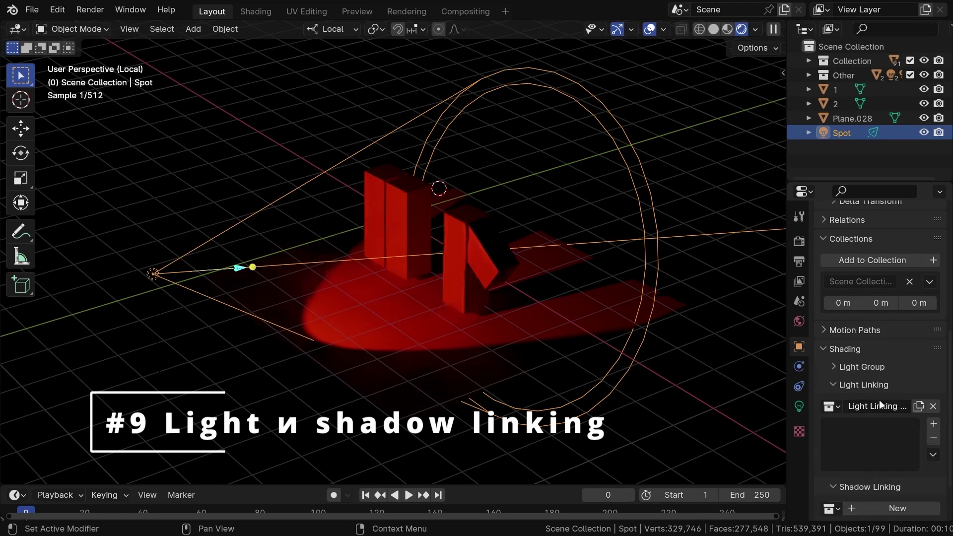
scroll(877, 433, "down", 3)
left_click(877, 449)
scroll(872, 425, "down", 2)
scroll(871, 425, "down", 2)
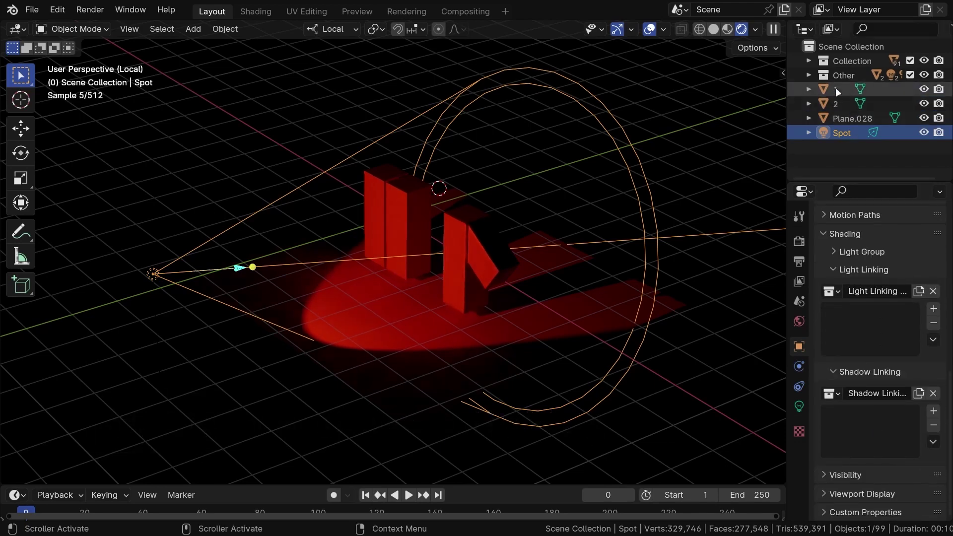
Add objects 1, 2 and Plane.028 to light linking, and objects 1 and 2 to shadow linking.
left_click_drag(837, 92, 862, 313)
left_click_drag(835, 103, 900, 162)
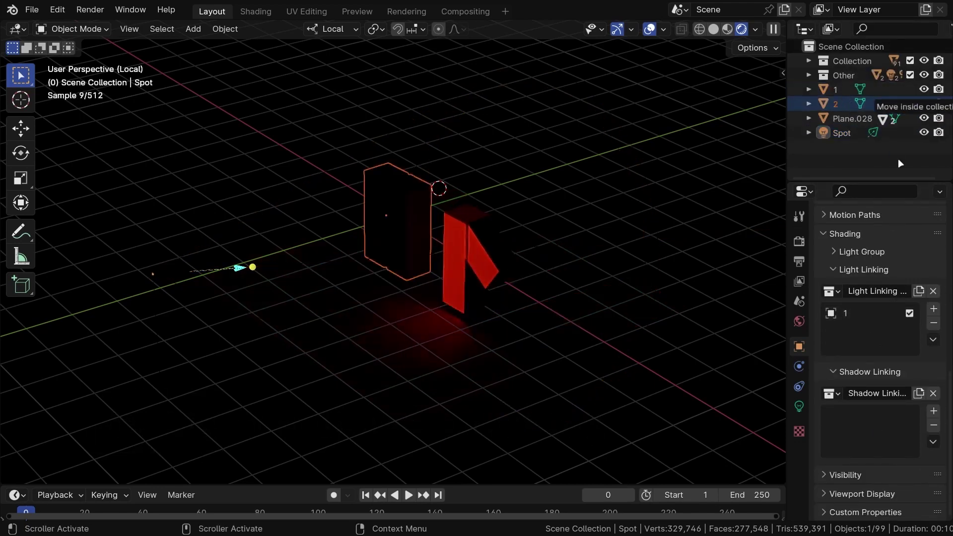
left_click_drag(861, 327, 859, 324)
mouse_move(847, 115)
left_mouse_down()
mouse_move(873, 341)
mouse_move(857, 345)
left_mouse_up()
left_click_drag(839, 90, 892, 294)
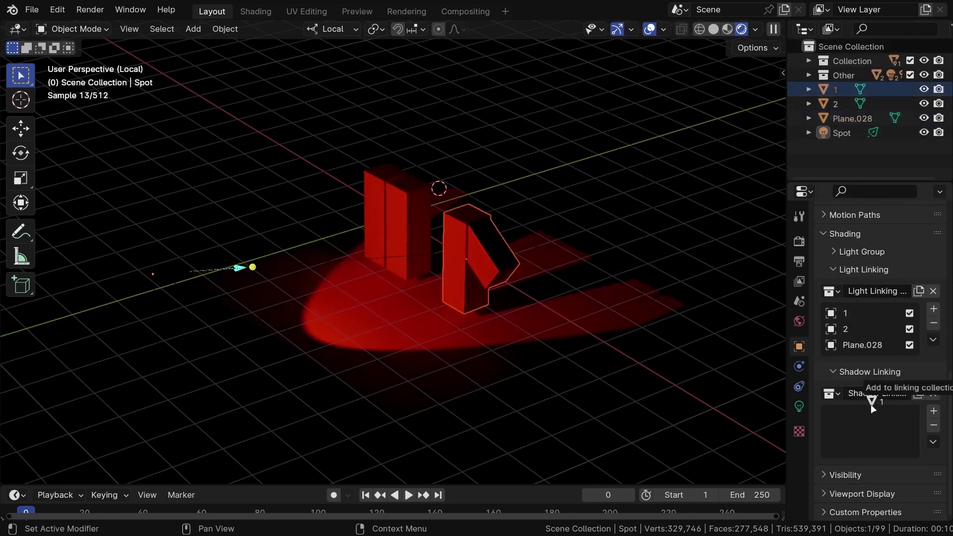
left_click_drag(836, 104, 908, 312)
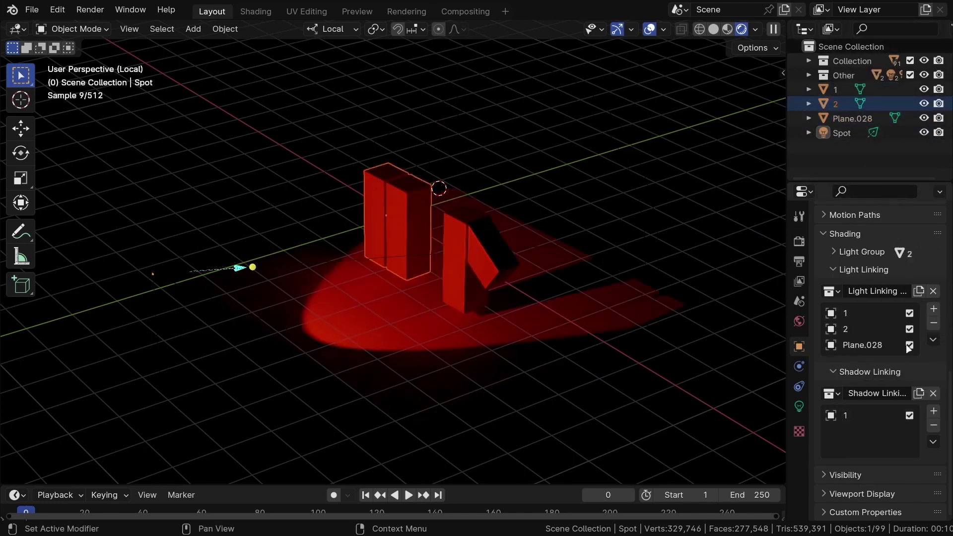
left_click_drag(877, 437, 877, 436)
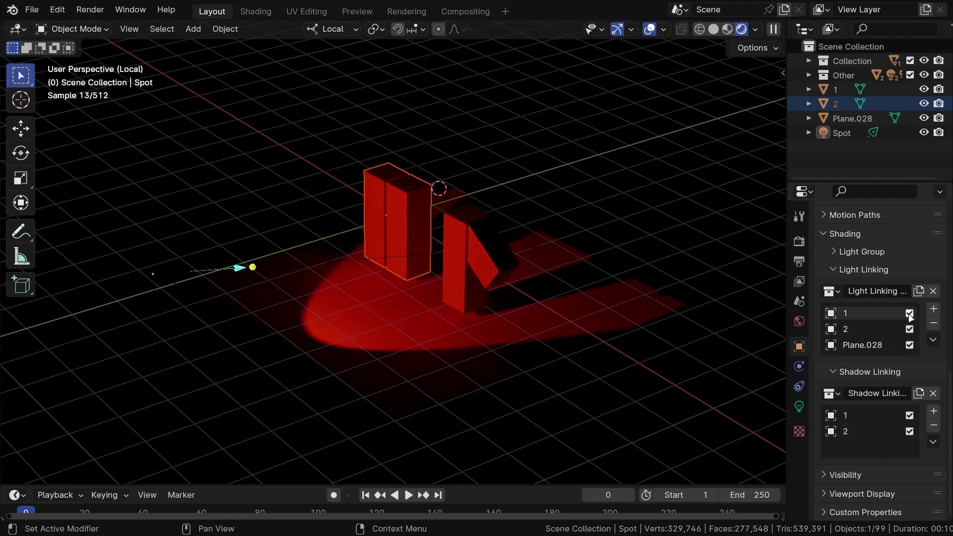
Toggle the link checkboxes so the spotlight lights only Plane.028, leaving objects 1 and 2 dark.
left_click(910, 415)
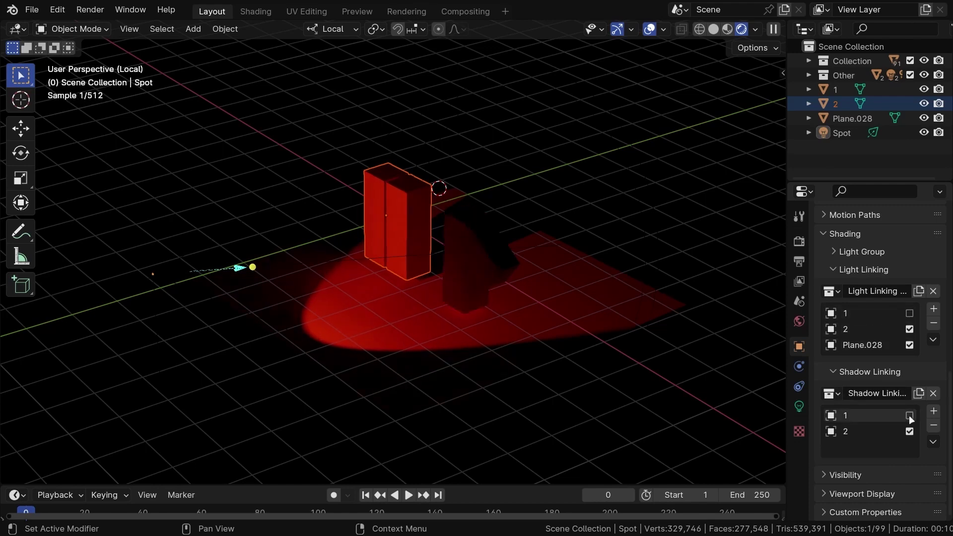
left_click(909, 330)
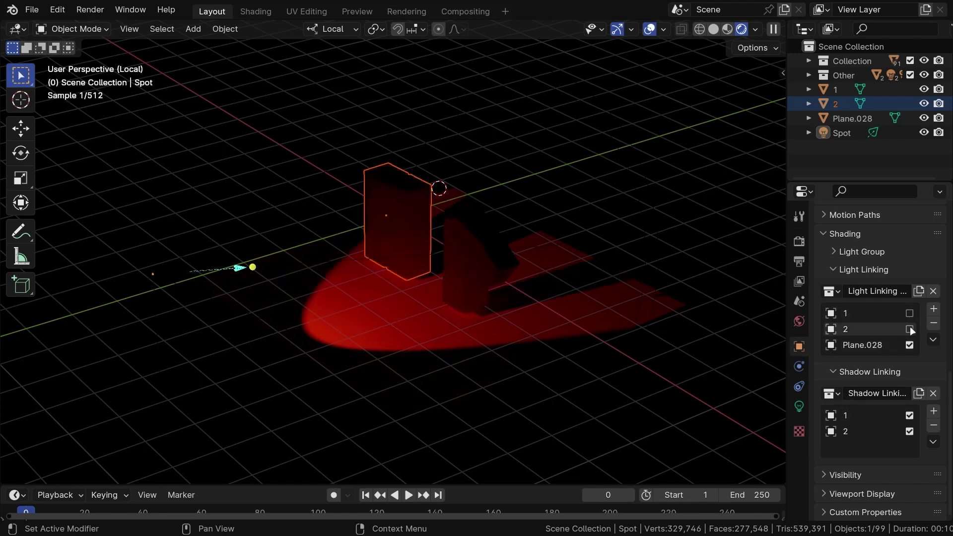
left_click(908, 431)
left_click(909, 346)
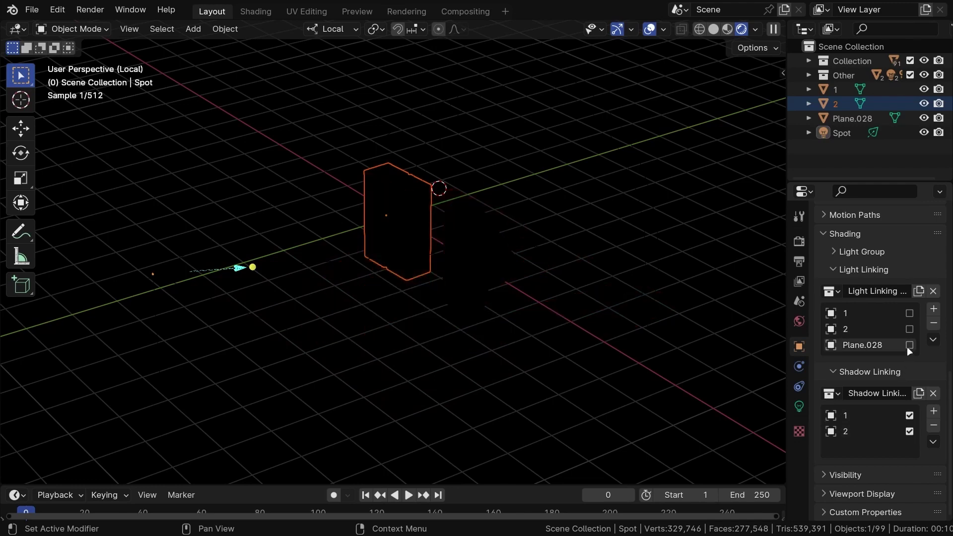
left_click(909, 313)
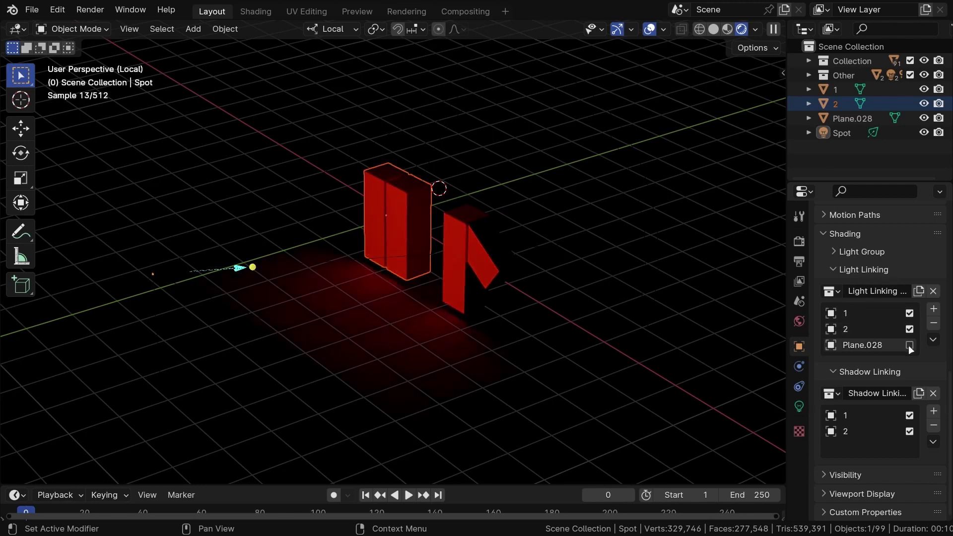
left_click(909, 345)
left_click(910, 329)
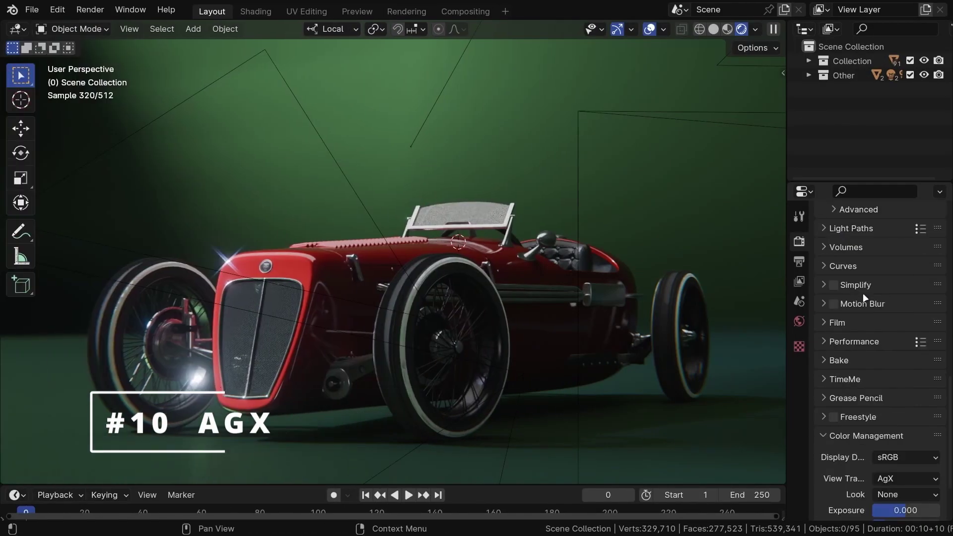
Cycle the view transform through Standard, Filmic and Filmic Log, ending on False Color.
left_click(898, 403)
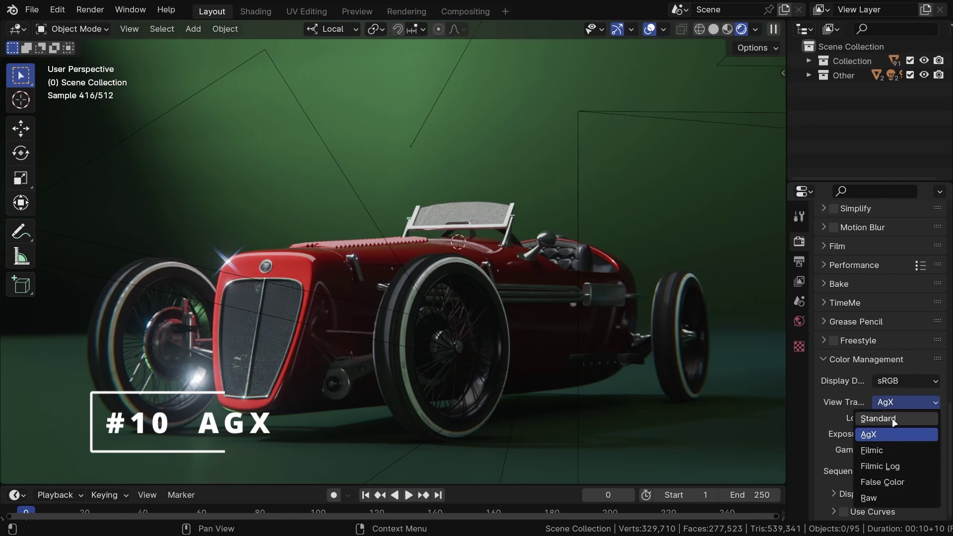
left_click(894, 419)
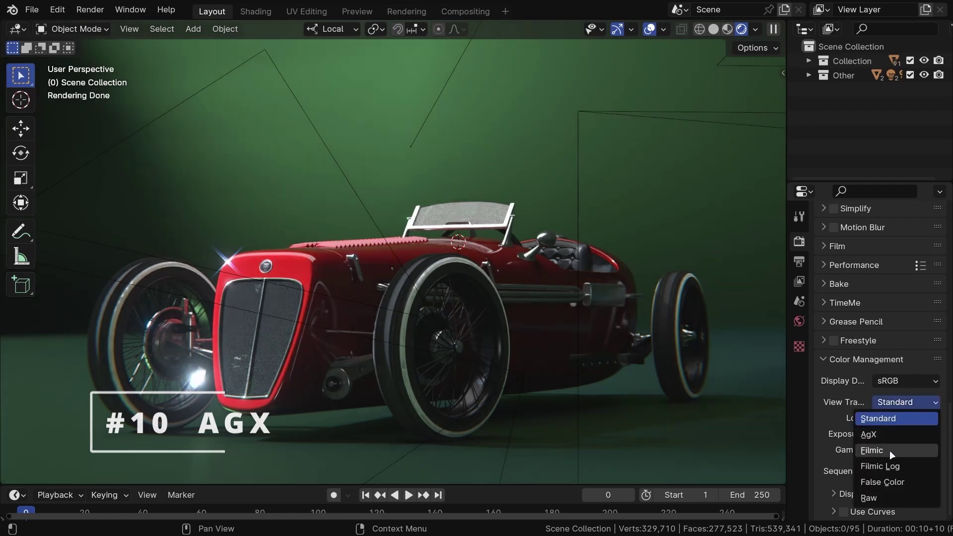
left_click(889, 450)
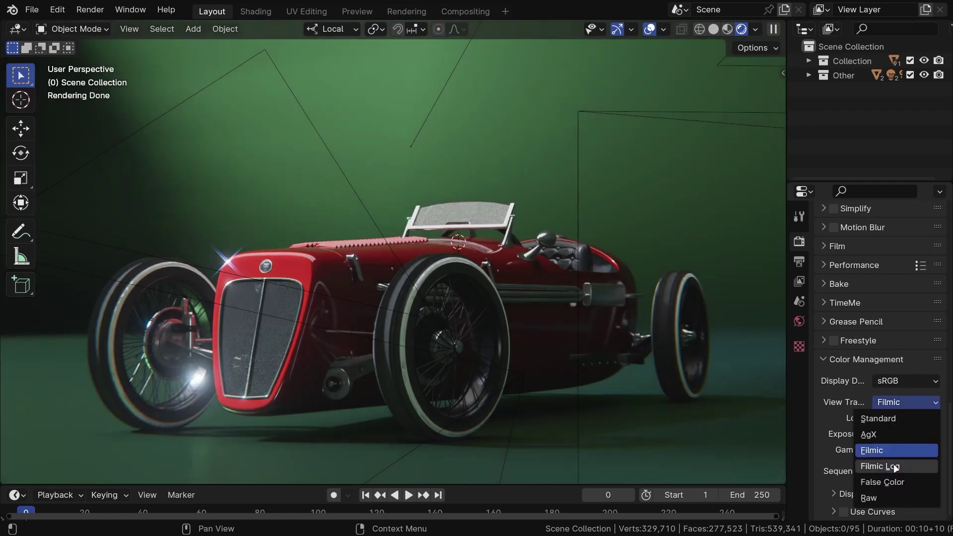
left_click(893, 464)
left_click(889, 482)
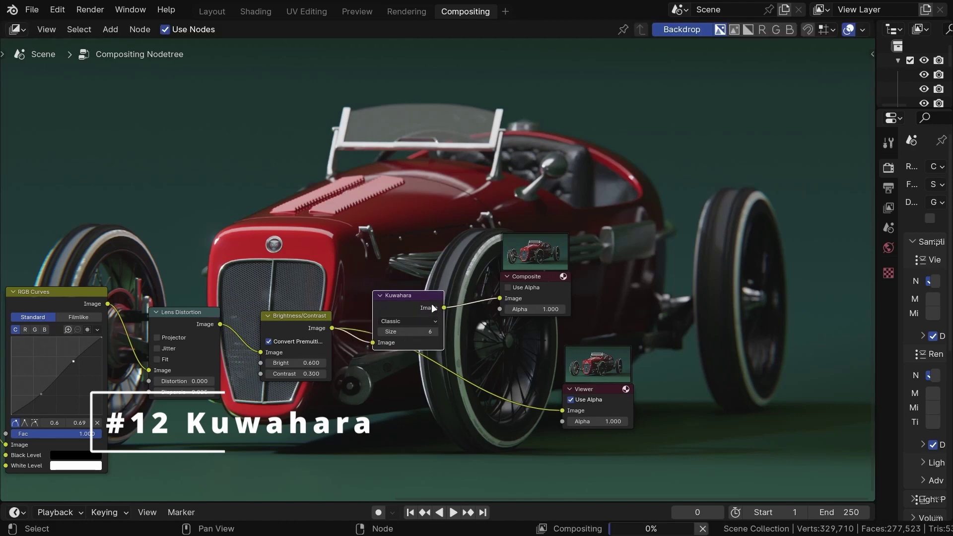
Route the Kuwahara node's Image output into the Viewer and switch it from Classic to Anisotropic.
left_click_drag(542, 382, 542, 383)
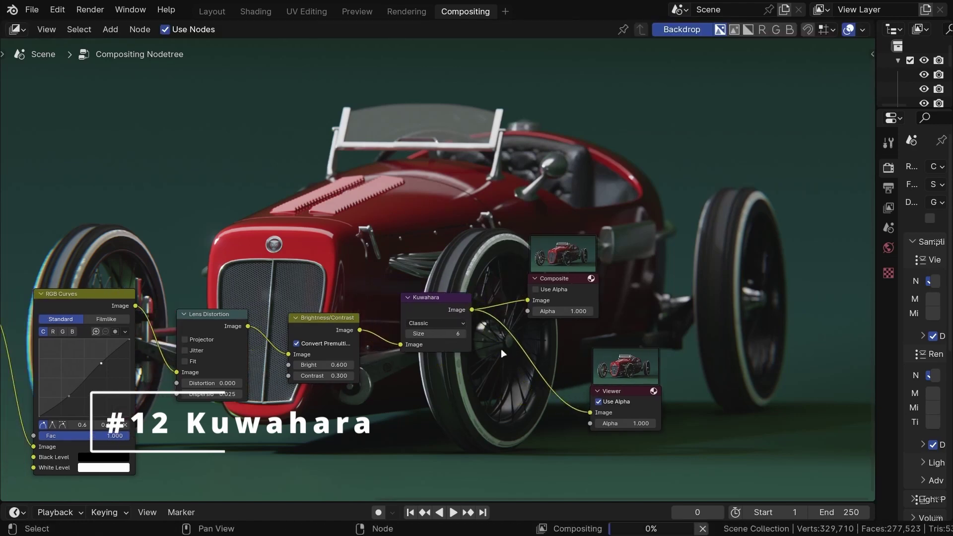
left_click(450, 320)
left_click(448, 341)
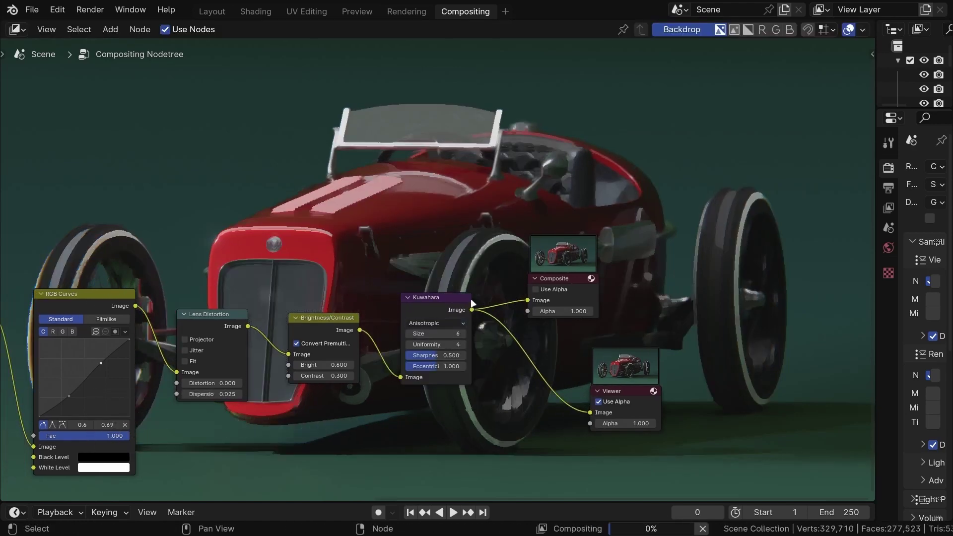